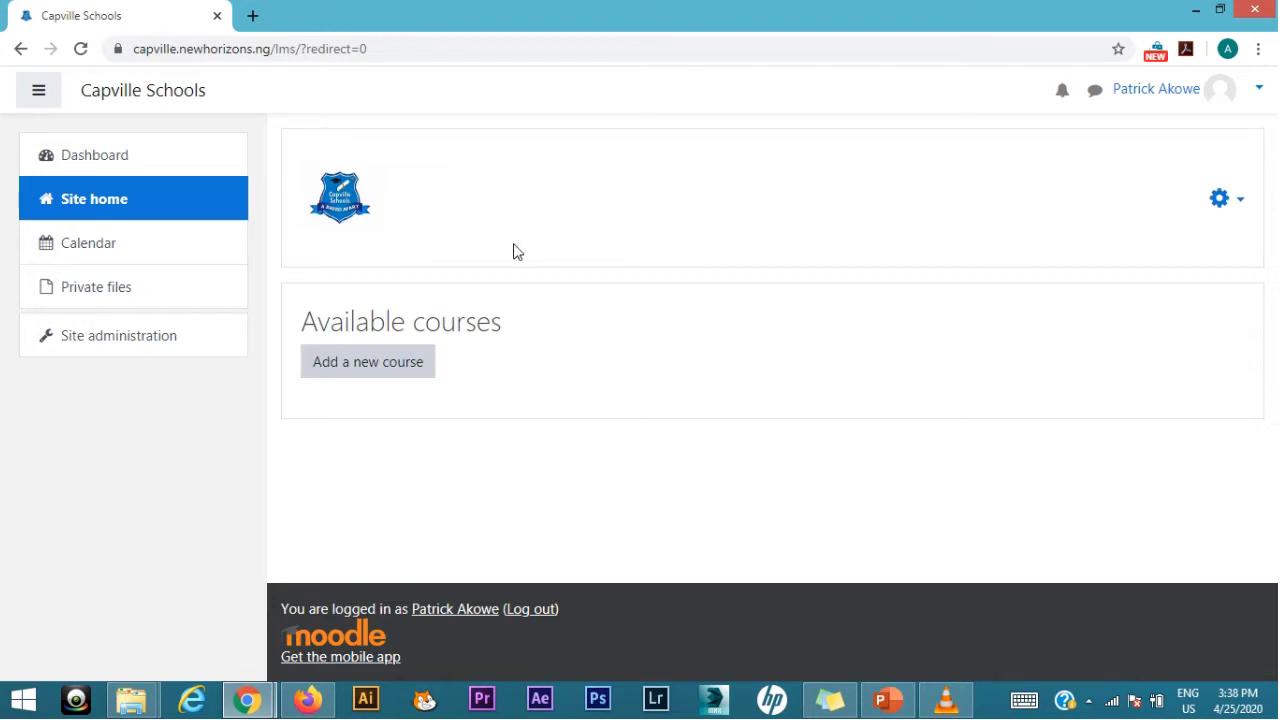
Move from the dashboard and site home to Site administration's Courses section, with Add a category
{"action": "left_click", "coordinate": [116, 163]}
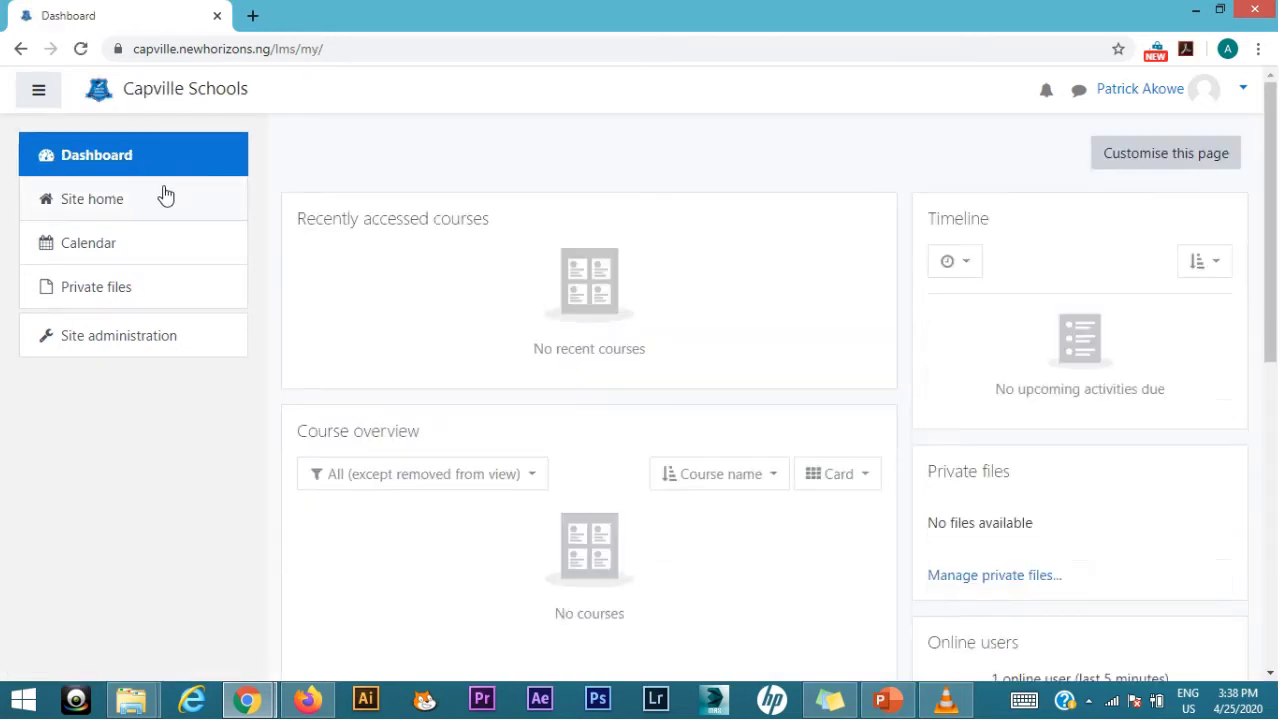
{"action": "left_click", "coordinate": [122, 205]}
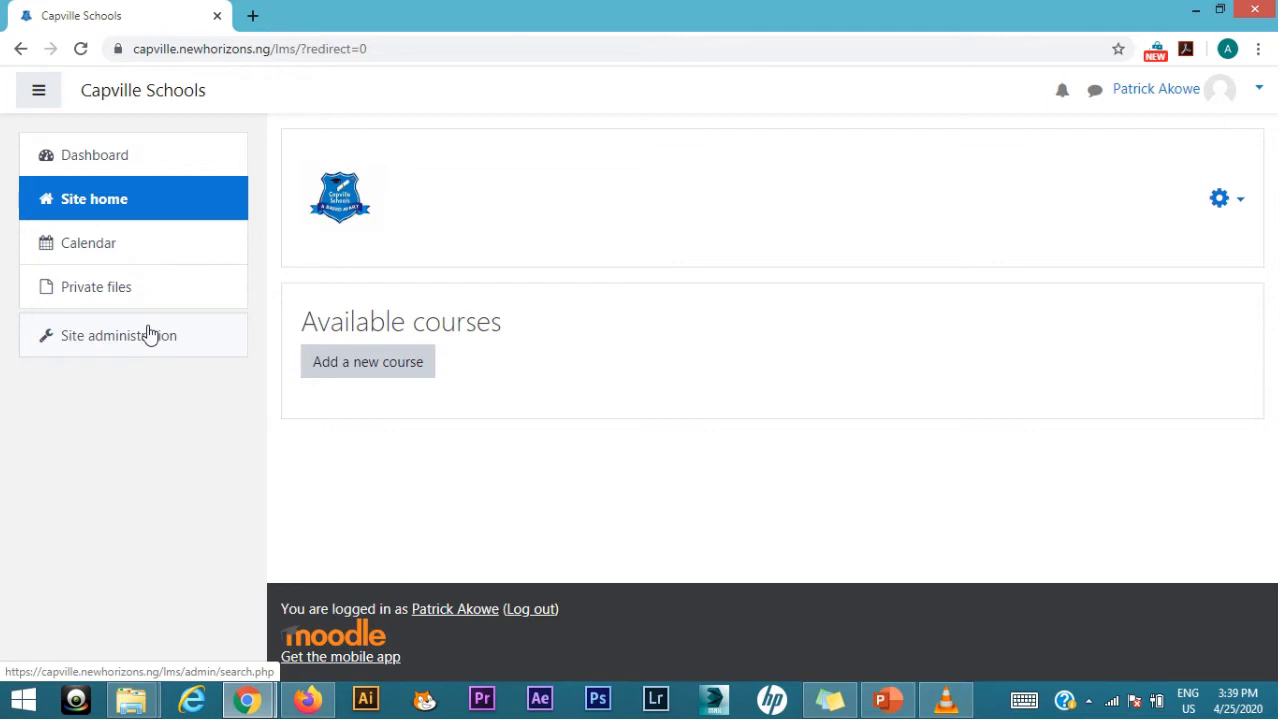
{"action": "left_click", "coordinate": [148, 334]}
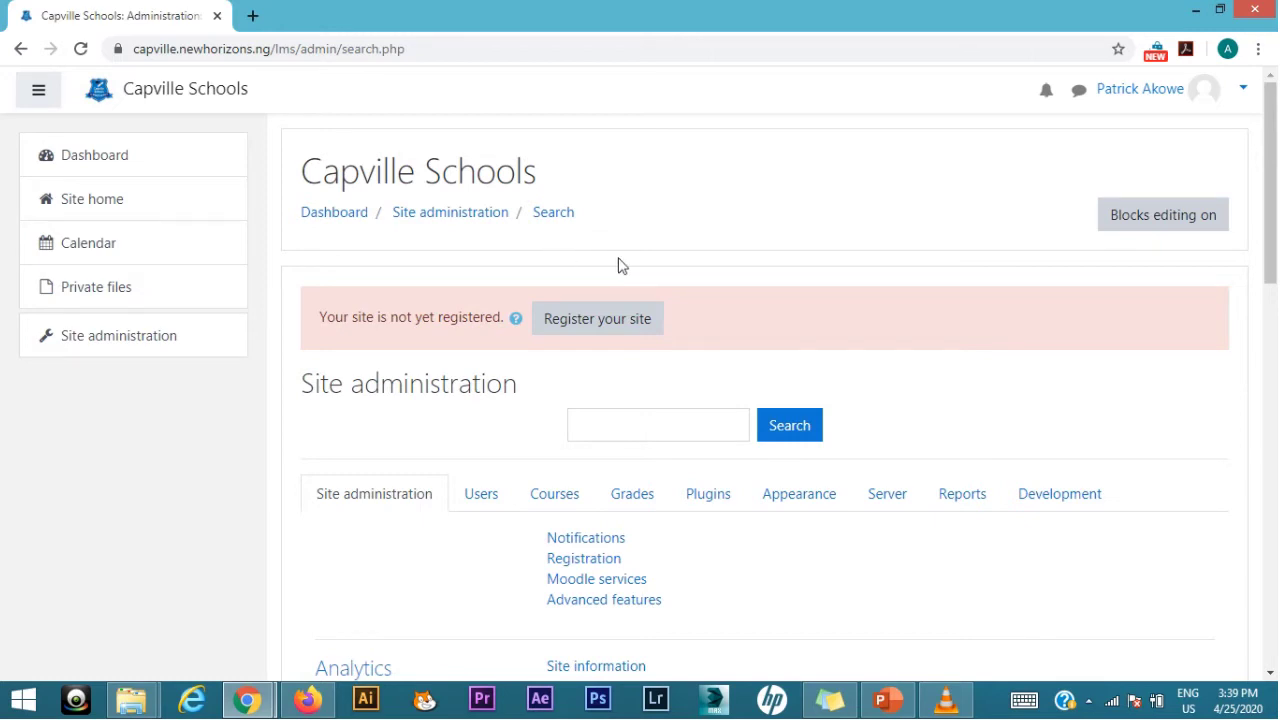
{"action": "scroll", "coordinate": [618, 265], "scroll_direction": "down", "scroll_amount": 1}
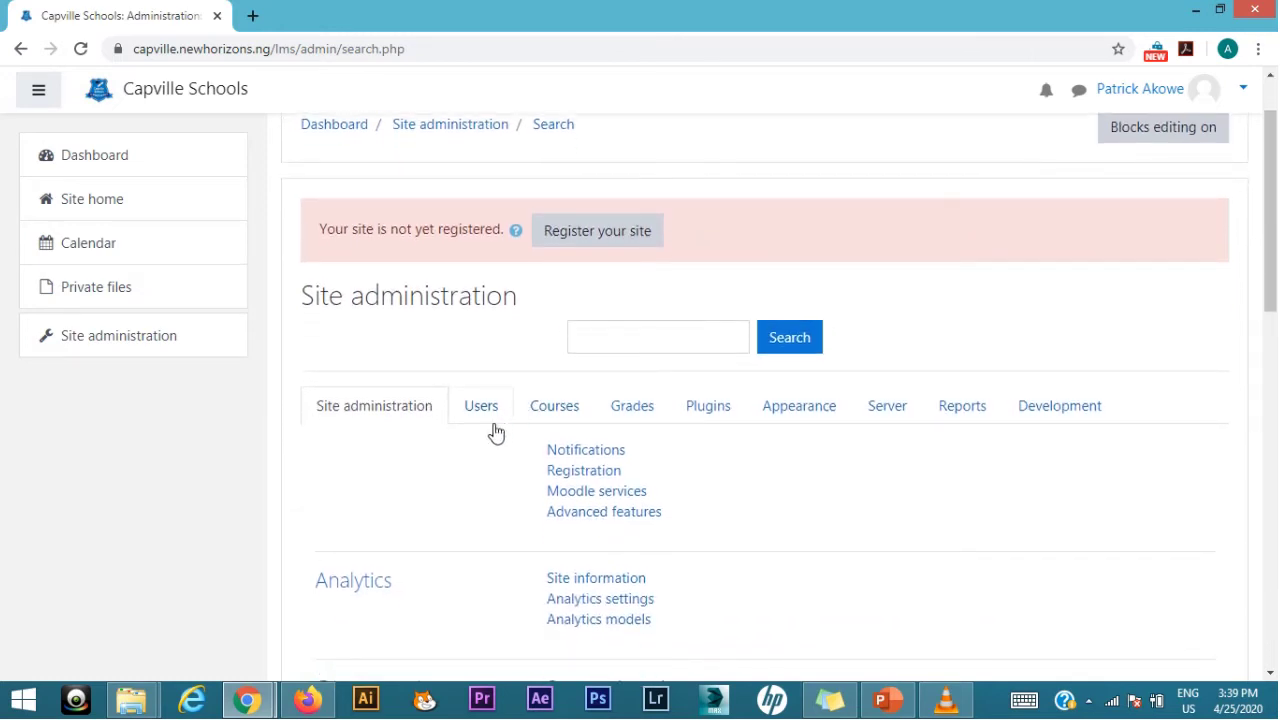
{"action": "left_click", "coordinate": [555, 414]}
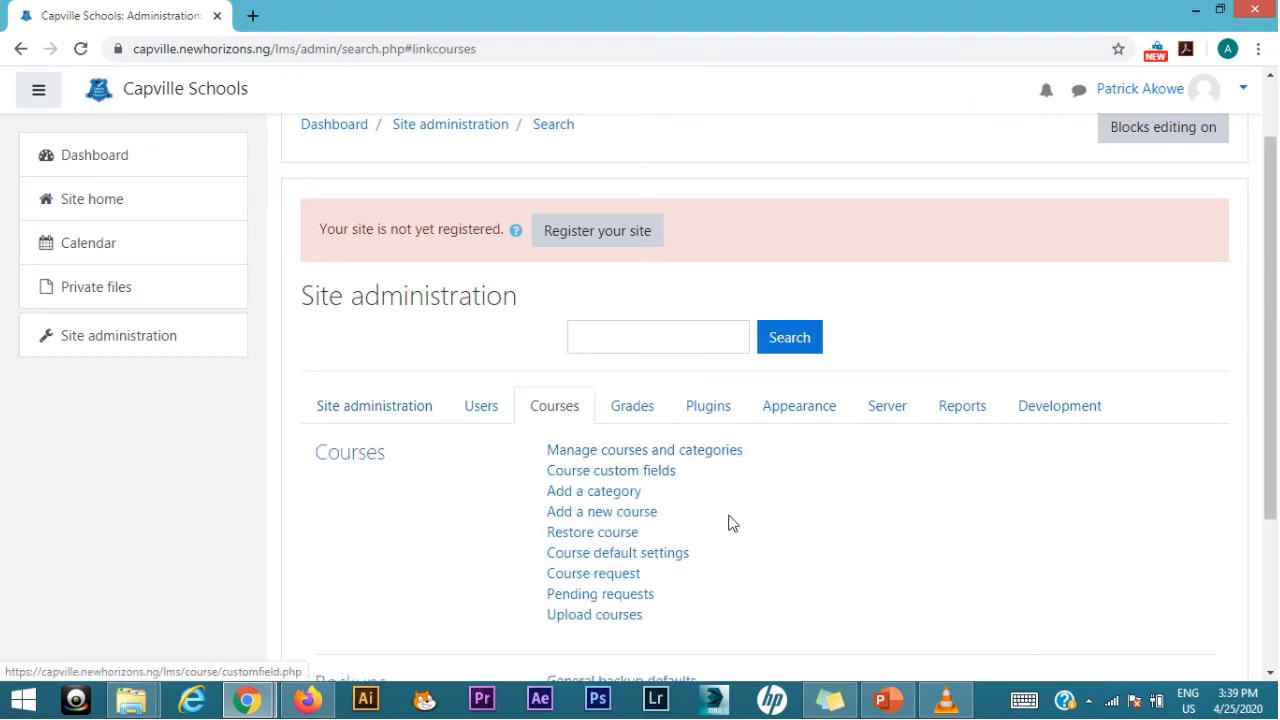
{"action": "scroll", "coordinate": [731, 494], "scroll_direction": "down", "scroll_amount": 2}
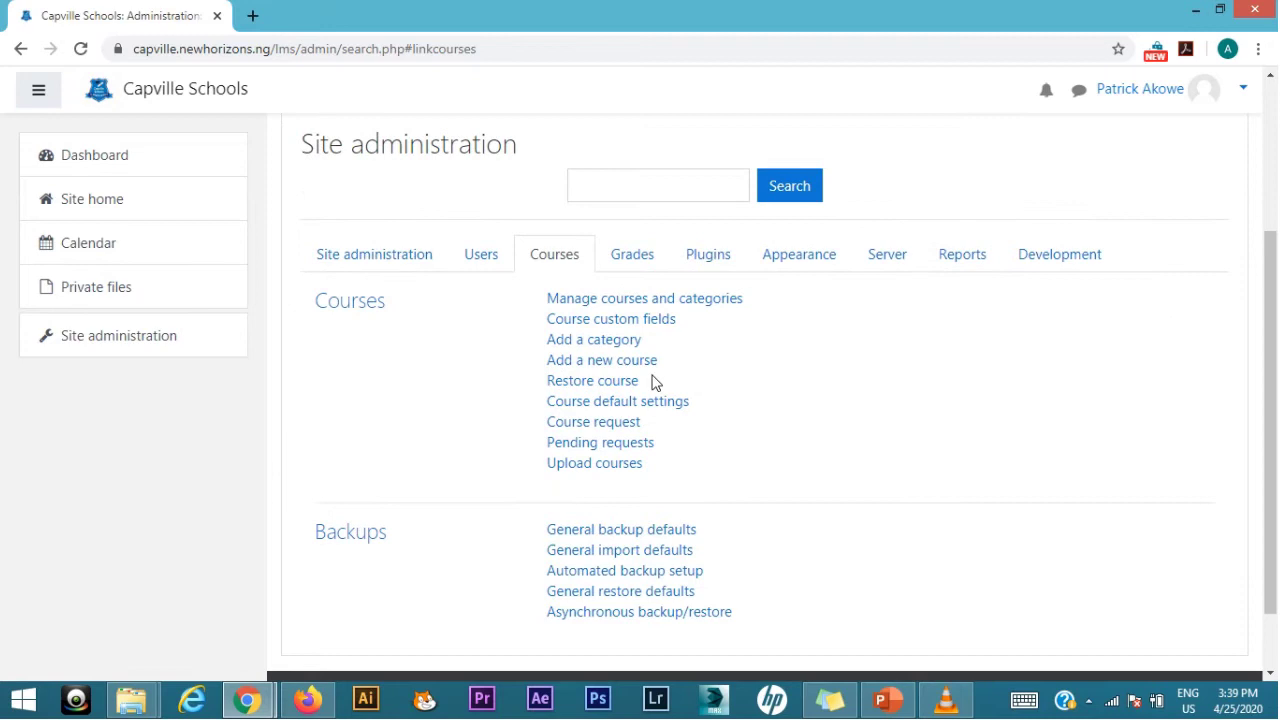
Start a new top-level category named 'JSS 1' with category ID number JSS1
{"action": "left_click", "coordinate": [600, 342]}
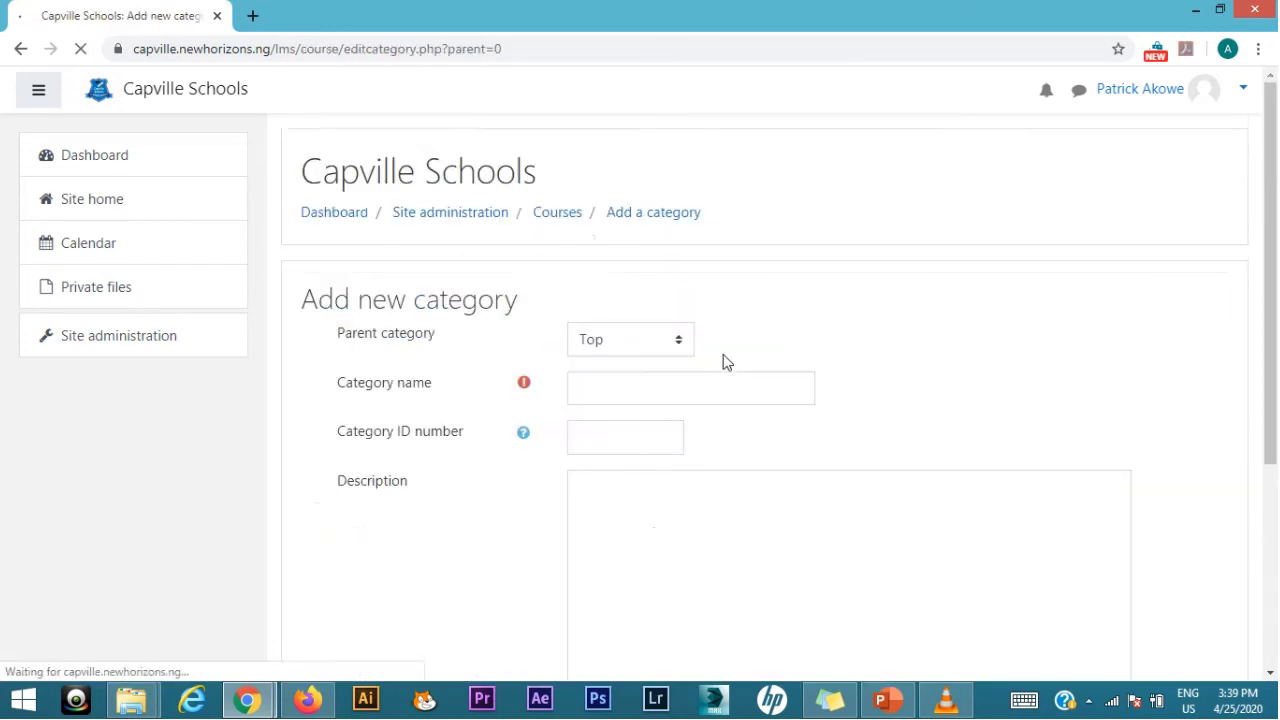
{"action": "left_click", "coordinate": [629, 388]}
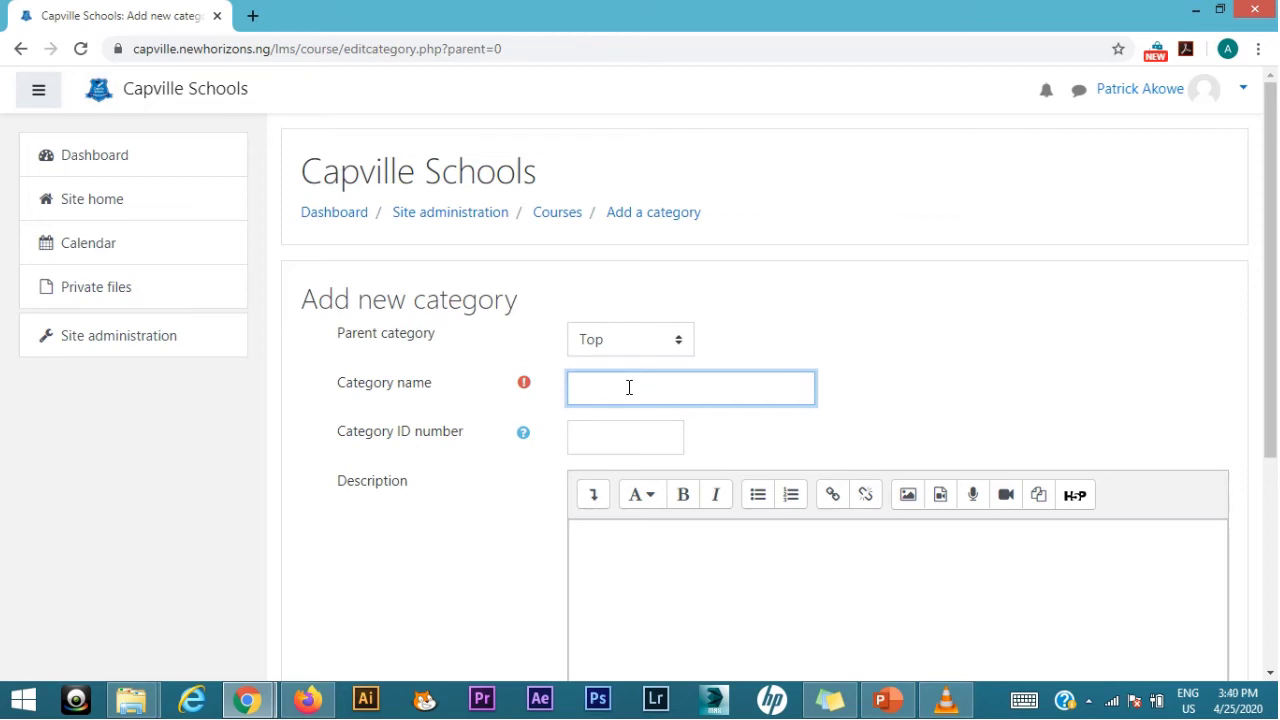
{"action": "type", "text": "JSS1"}
{"action": "left_click", "coordinate": [594, 437]}
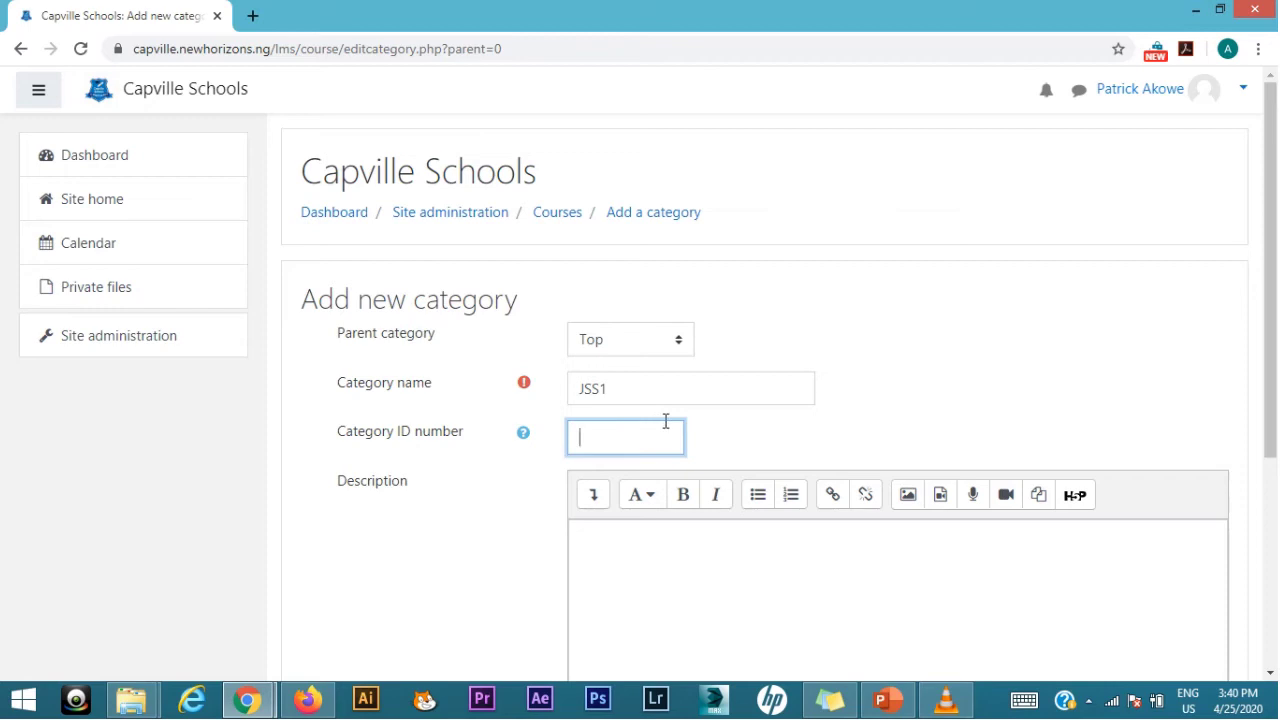
{"action": "left_click", "coordinate": [596, 389]}
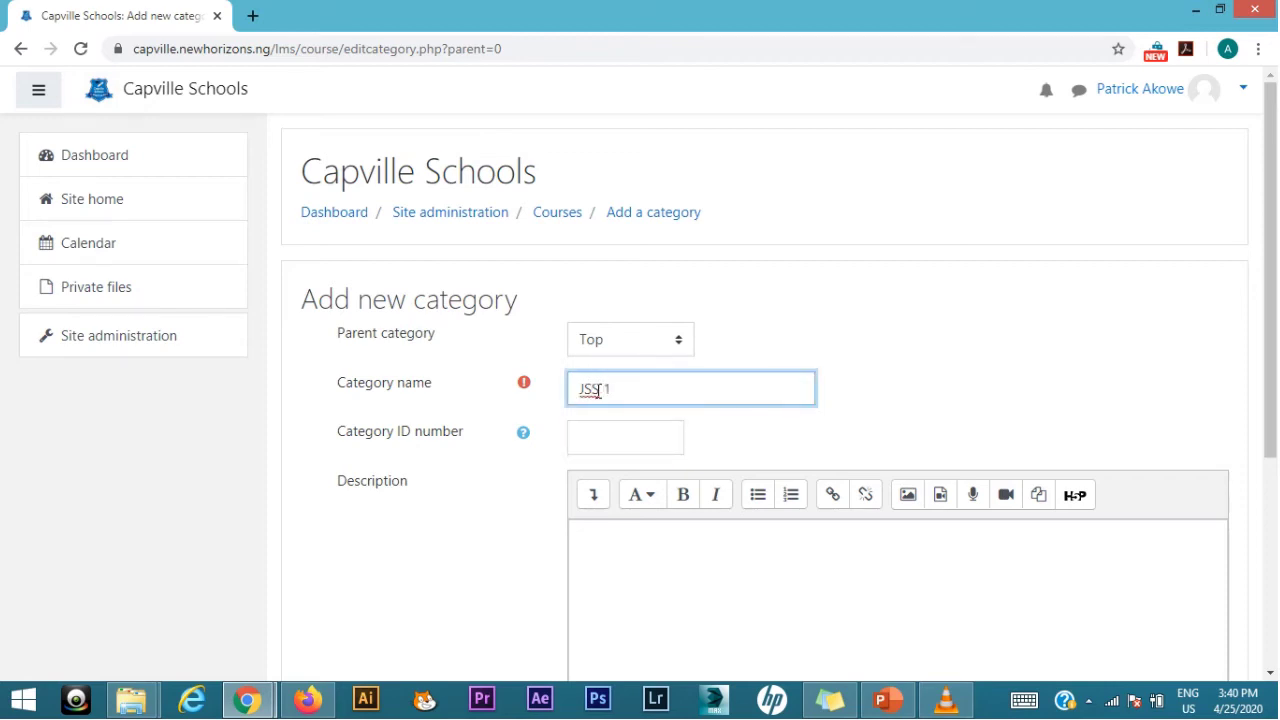
{"action": "left_click", "coordinate": [602, 436]}
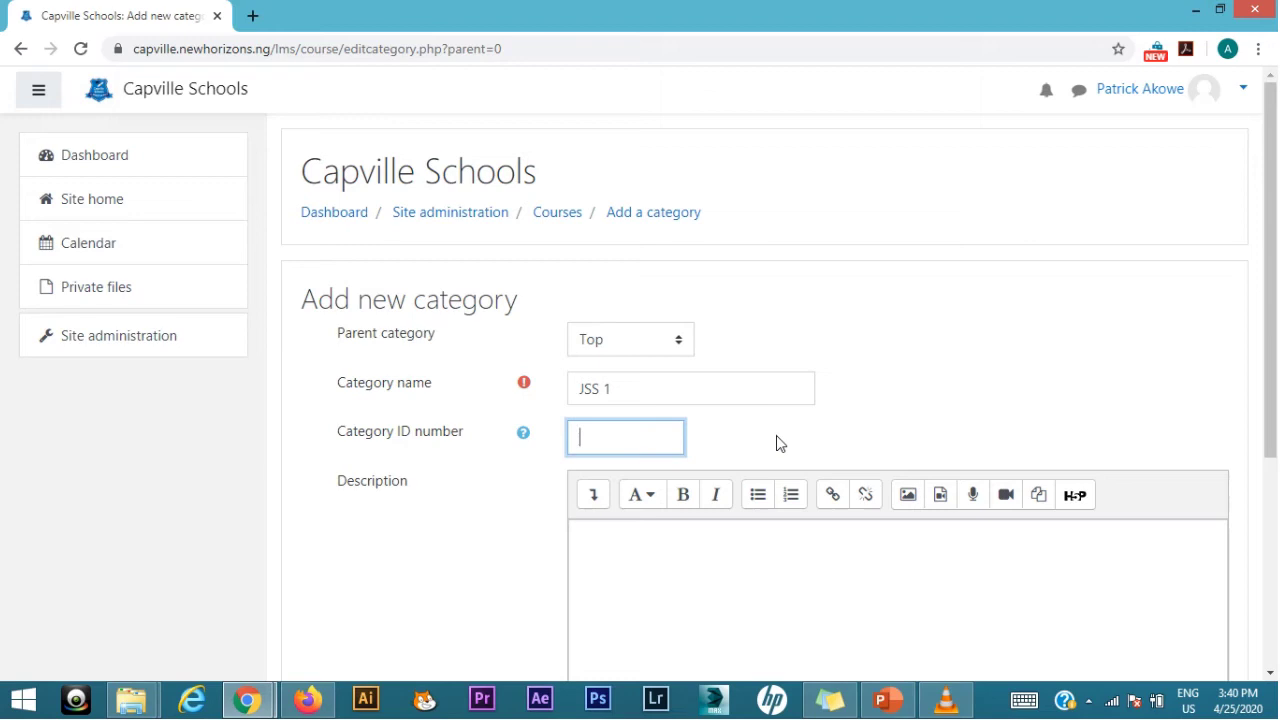
{"action": "type", "text": "JSS1"}
{"action": "scroll", "coordinate": [727, 437], "scroll_direction": "down", "scroll_amount": 1}
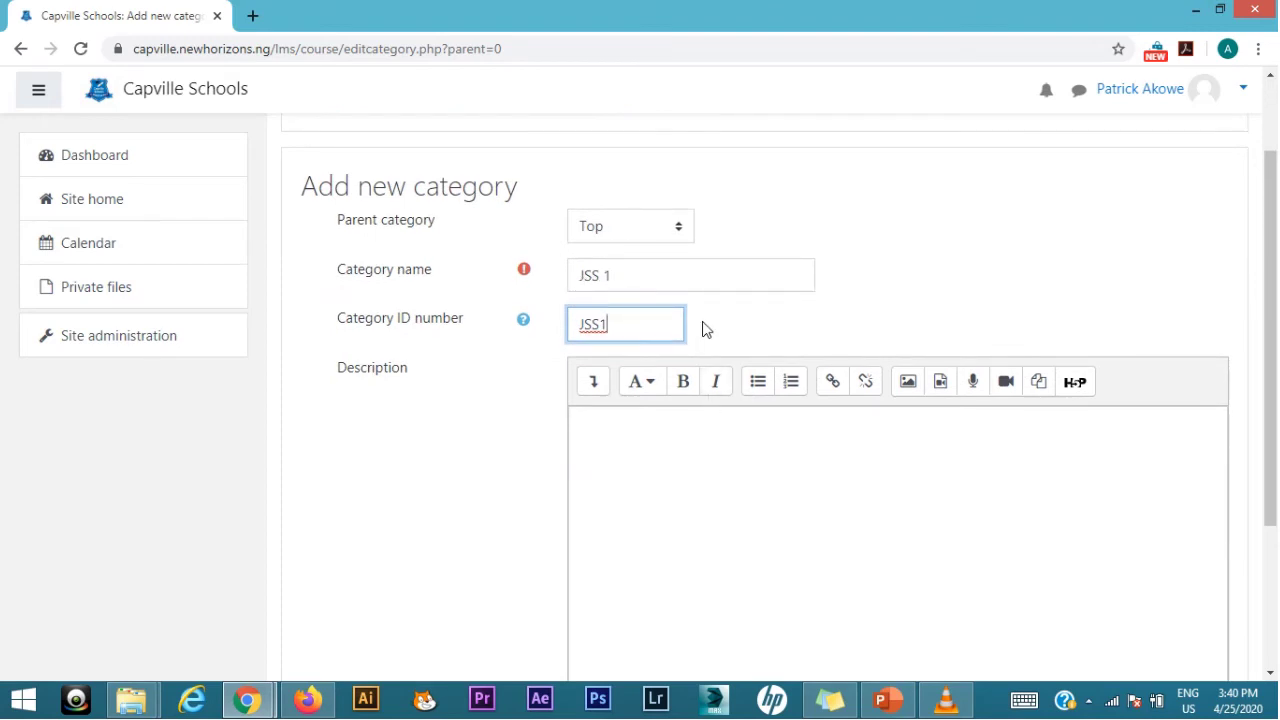
{"action": "scroll", "coordinate": [703, 329], "scroll_direction": "down", "scroll_amount": 1}
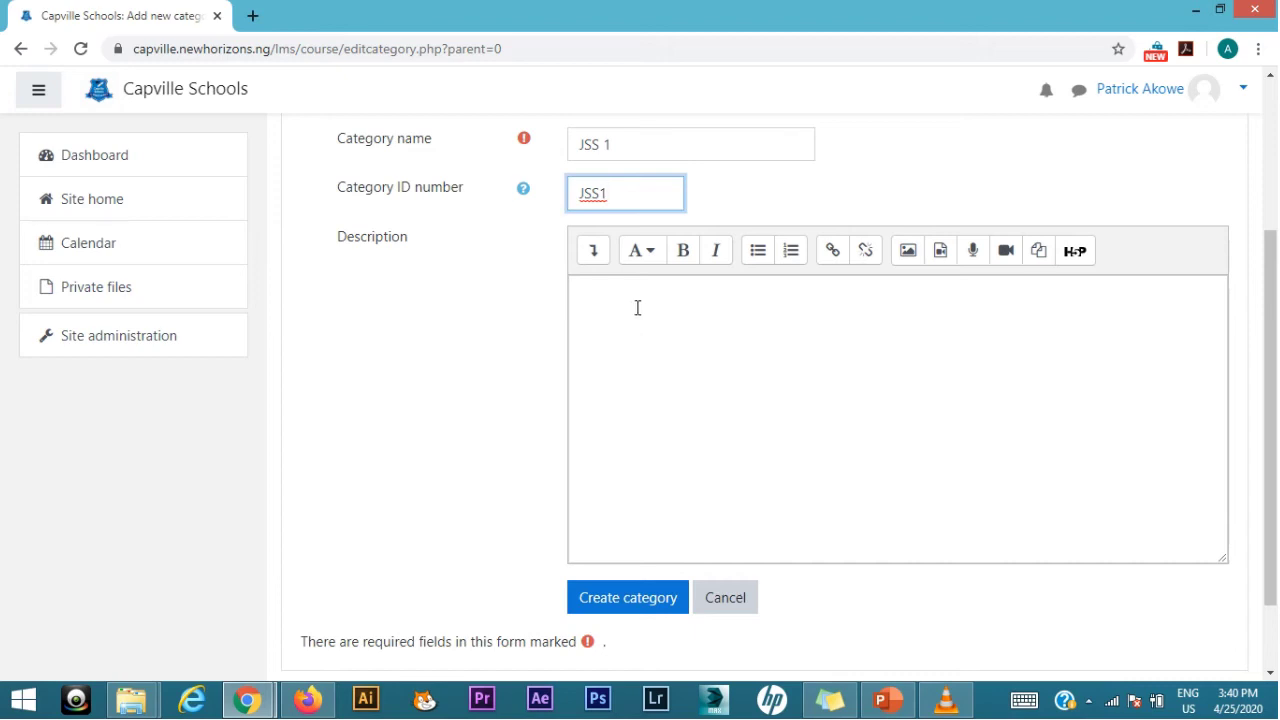
Write the description 'This category is created both arms of JSS1', fixing the 'og' typo
{"action": "left_click", "coordinate": [637, 308]}
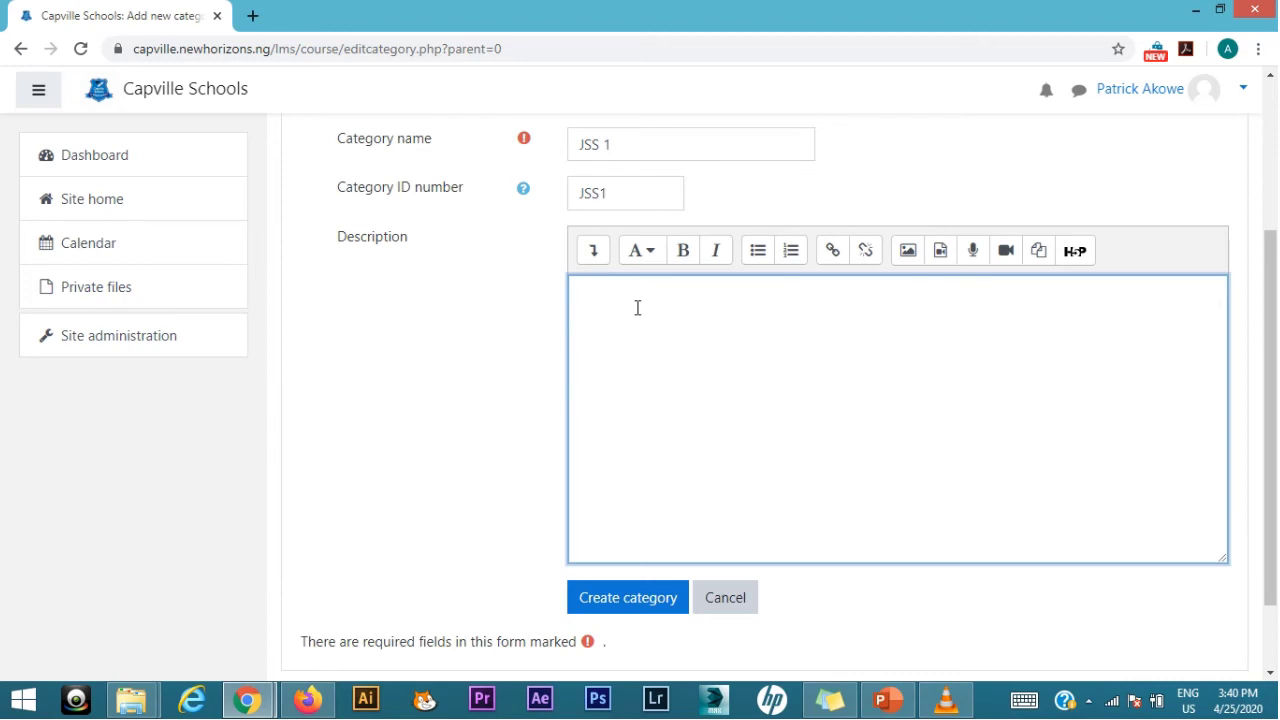
{"action": "type", "text": "This category is created both ar"}
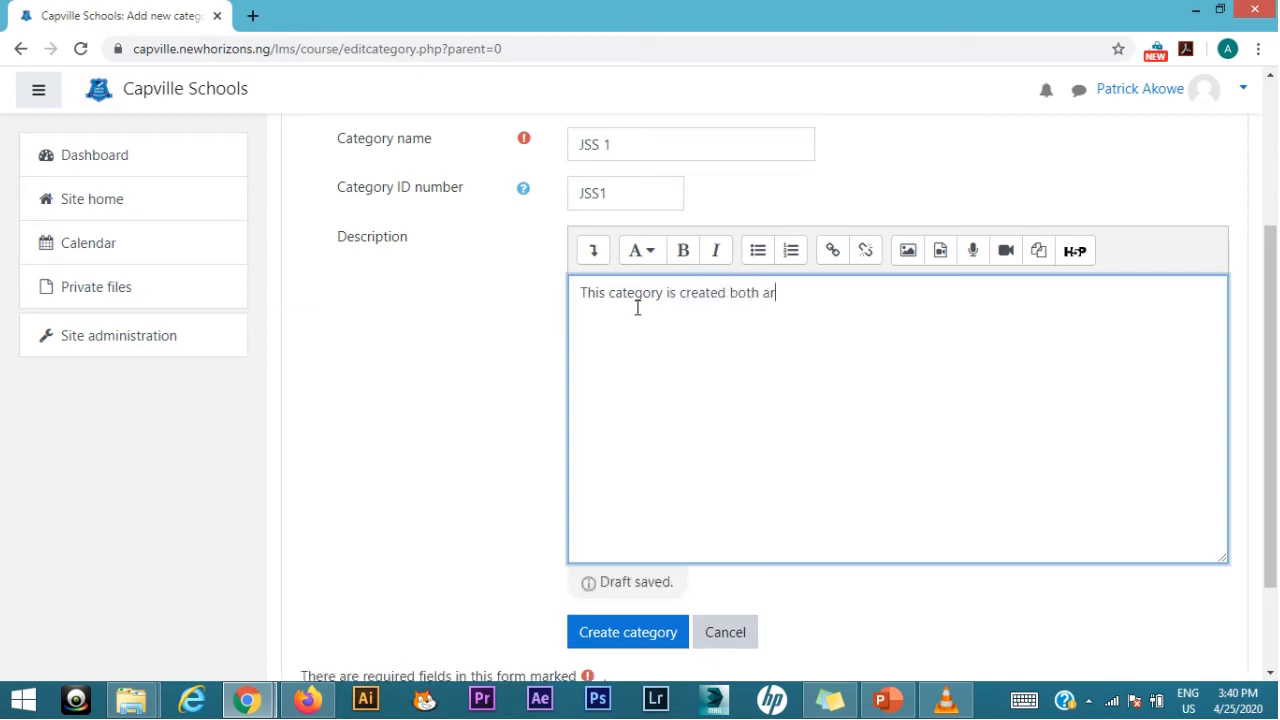
{"action": "type", "text": "ms og JSS1"}
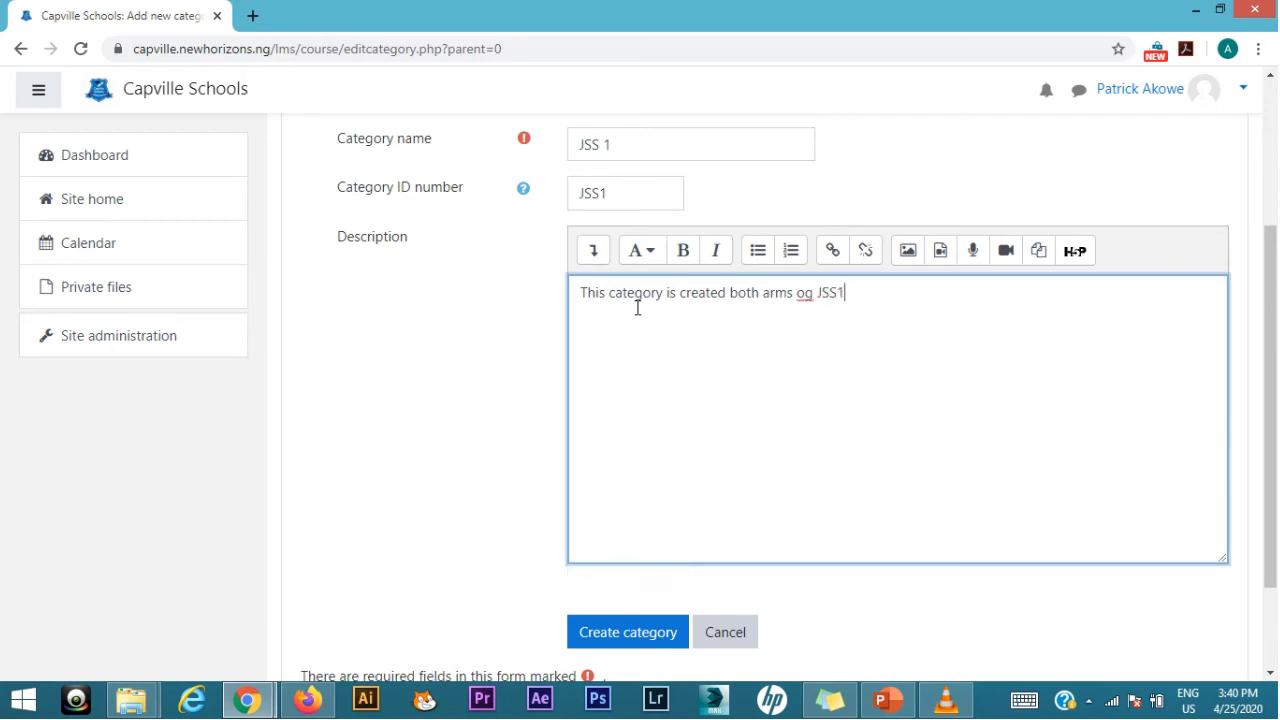
{"action": "key", "text": "Left"}
{"action": "key", "text": "Left"}
{"action": "key", "text": "Left"}
{"action": "key", "text": "Left"}
{"action": "key", "text": "Left"}
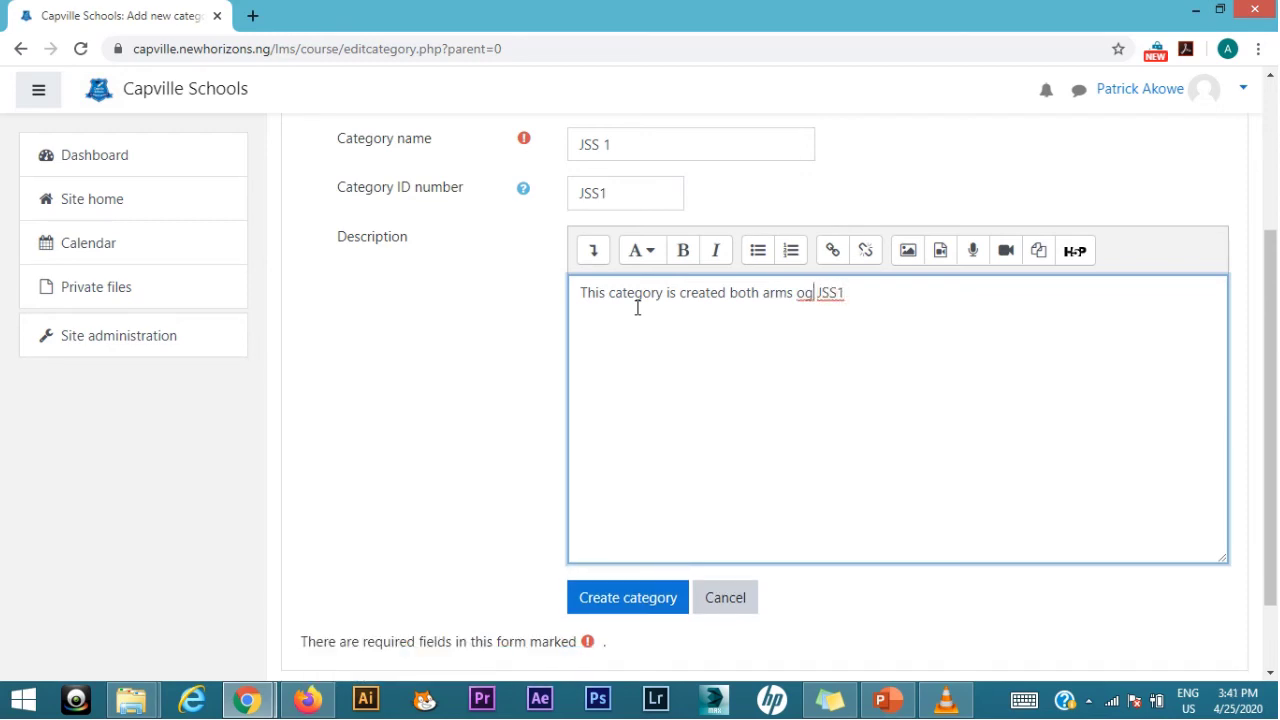
{"action": "key", "text": "BackSpace"}
{"action": "type", "text": "f"}
Submit the form to create the JSS 1 category
{"action": "scroll", "coordinate": [431, 363], "scroll_direction": "up", "scroll_amount": 1}
{"action": "scroll", "coordinate": [431, 363], "scroll_direction": "up", "scroll_amount": 2}
{"action": "scroll", "coordinate": [431, 363], "scroll_direction": "down", "scroll_amount": 3}
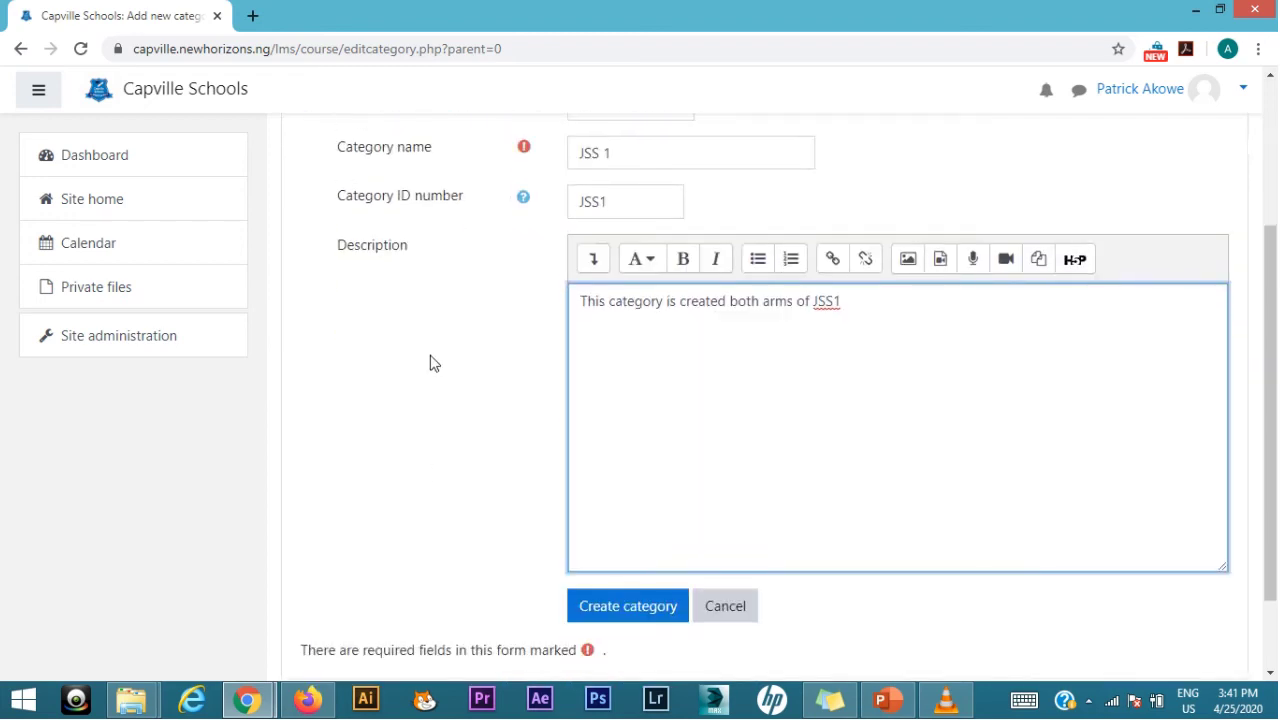
{"action": "left_click", "coordinate": [615, 605]}
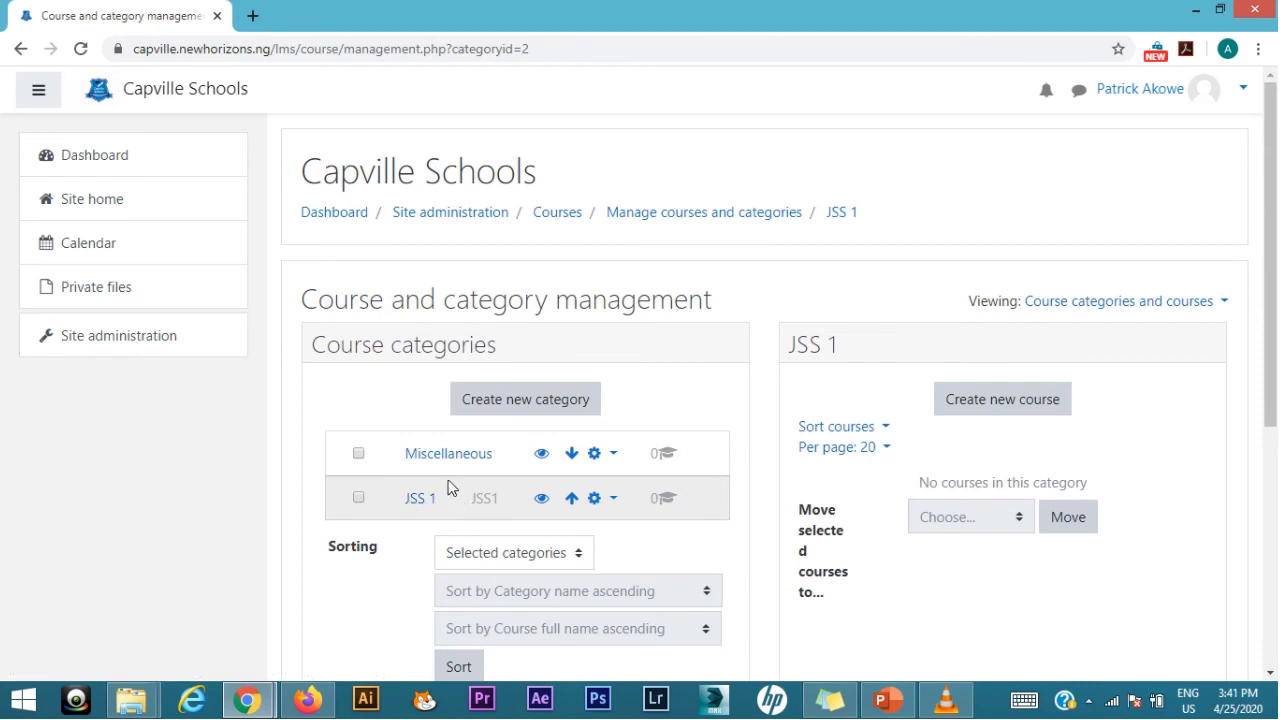
Scroll the management page to review the new JSS 1 category, ID JSS1, with no courses
{"action": "scroll", "coordinate": [448, 487], "scroll_direction": "down", "scroll_amount": 2}
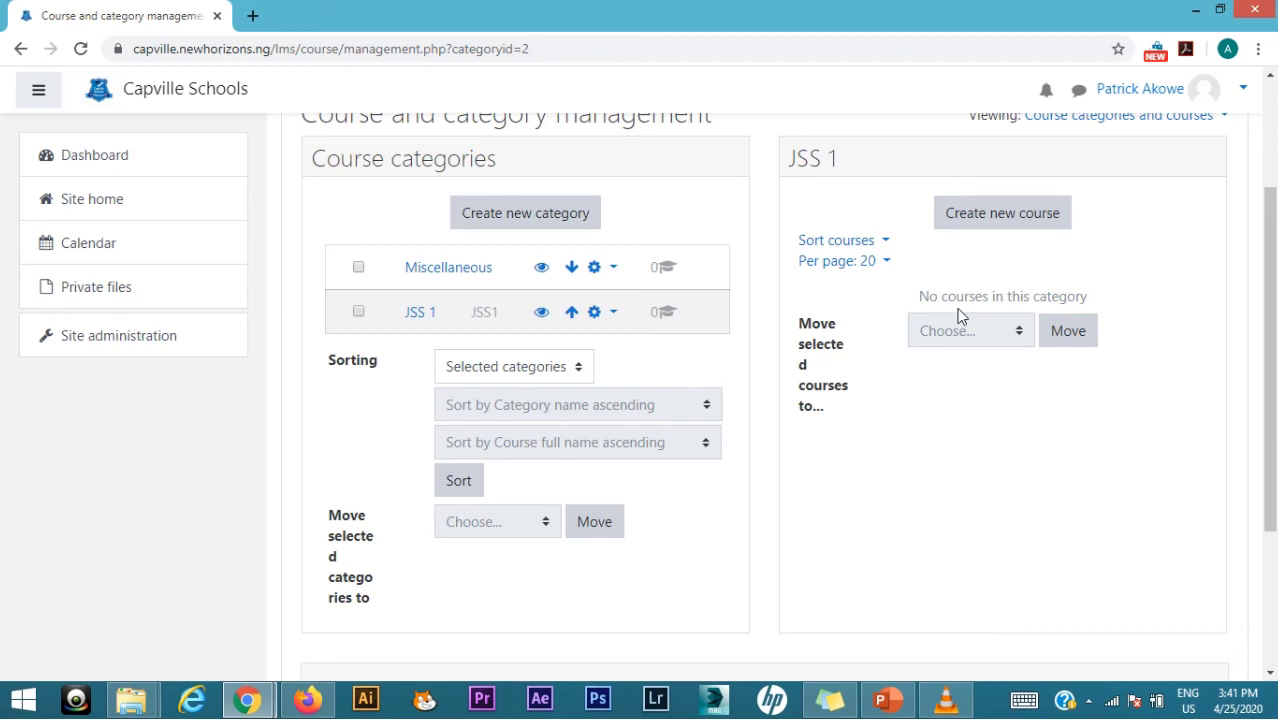
Put the JSS 1 heading into inline editing and select part of its name
{"action": "left_click", "coordinate": [838, 162]}
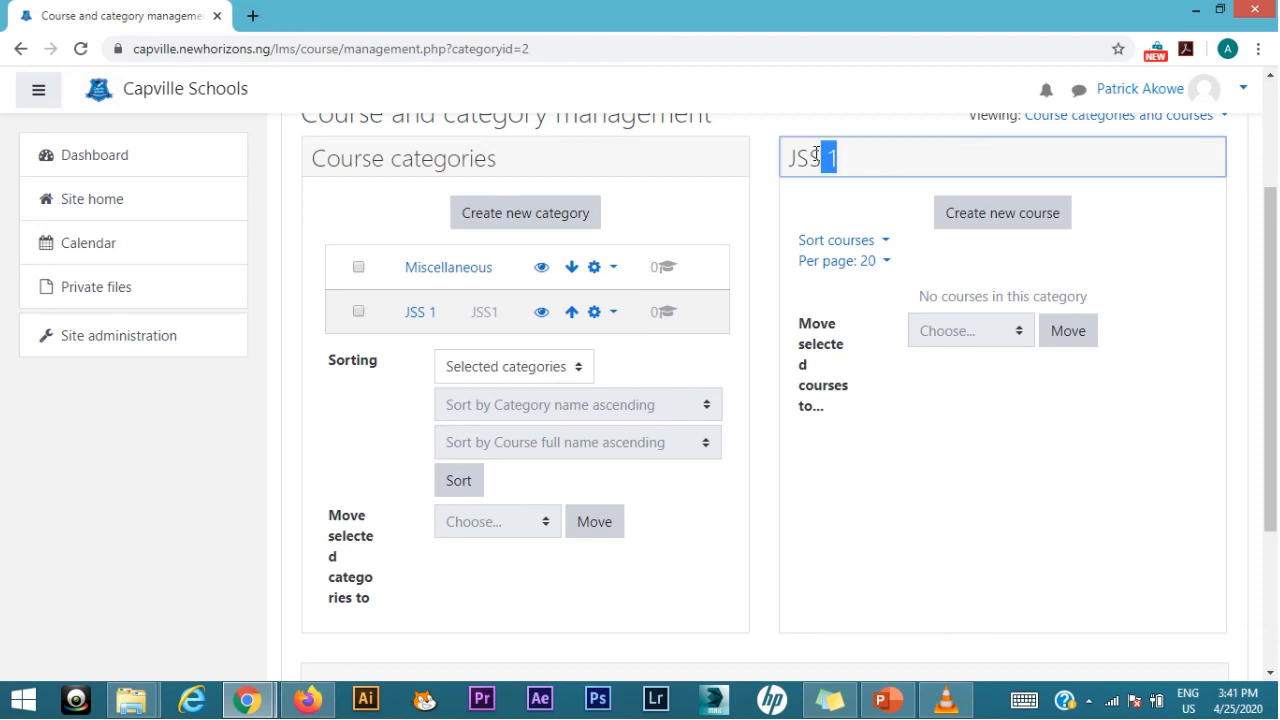
{"action": "left_click_drag", "start_coordinate": [836, 160], "coordinate": [788, 160]}
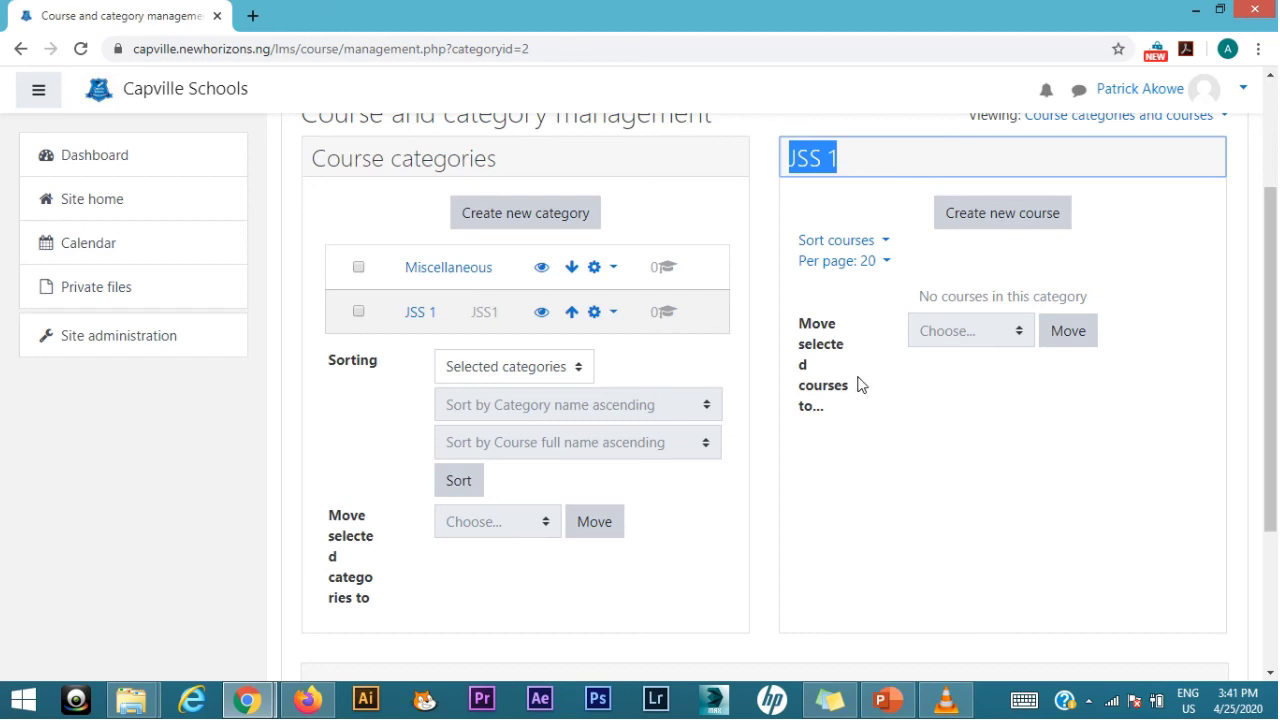
{"action": "mouse_move", "coordinate": [510, 18]}
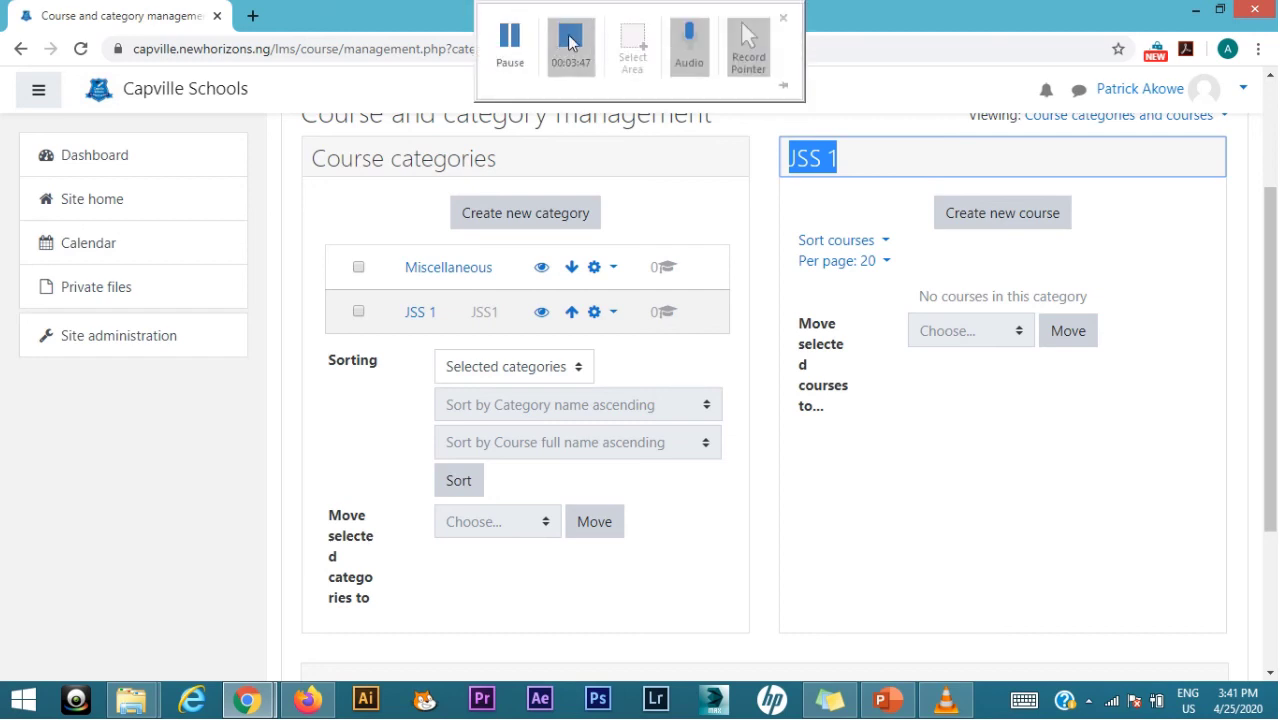